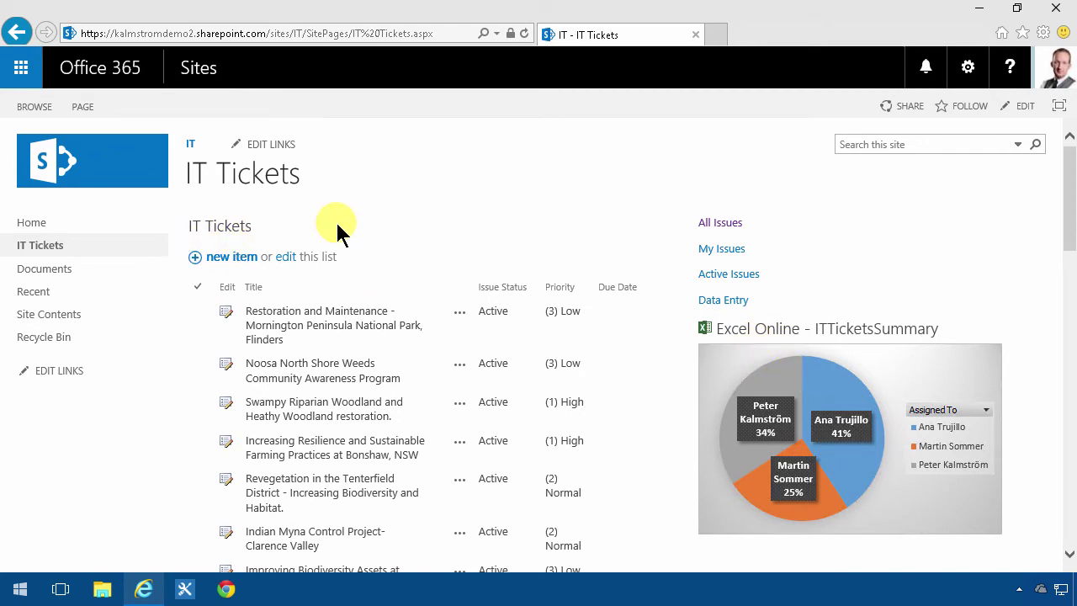
# Open the IT Tickets All Issues view and filter Assigned To by the first listed person
pyautogui.click(808, 35)
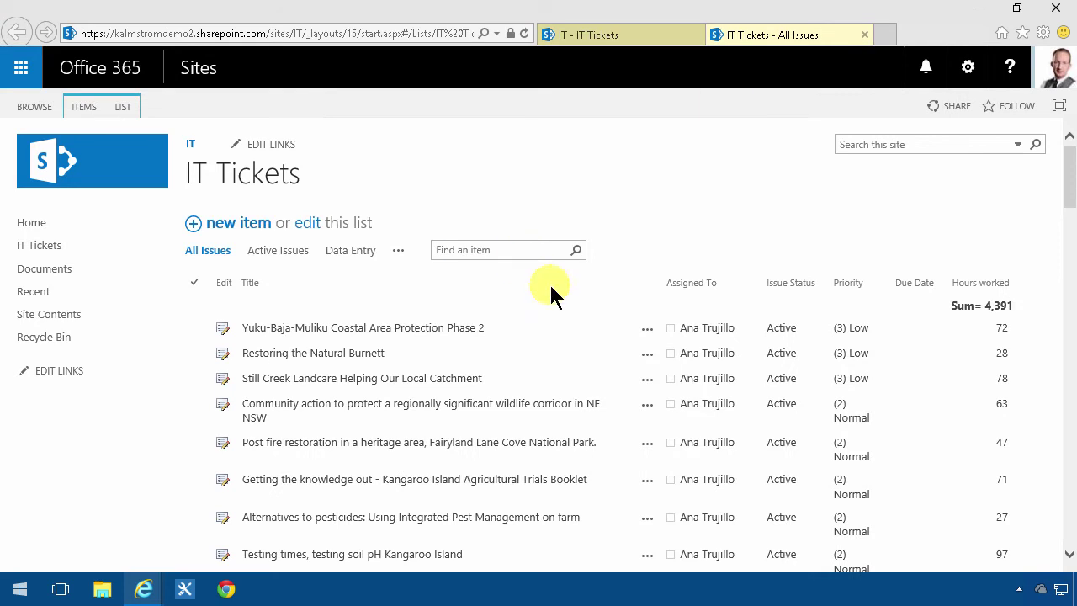
pyautogui.click(755, 286)
pyautogui.click(595, 400)
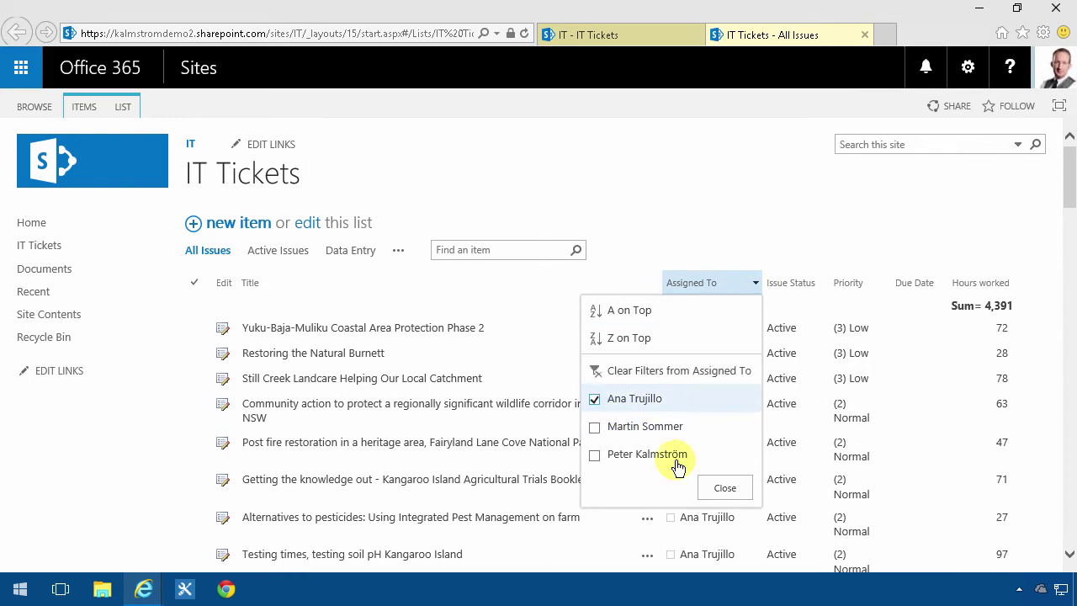
pyautogui.click(724, 495)
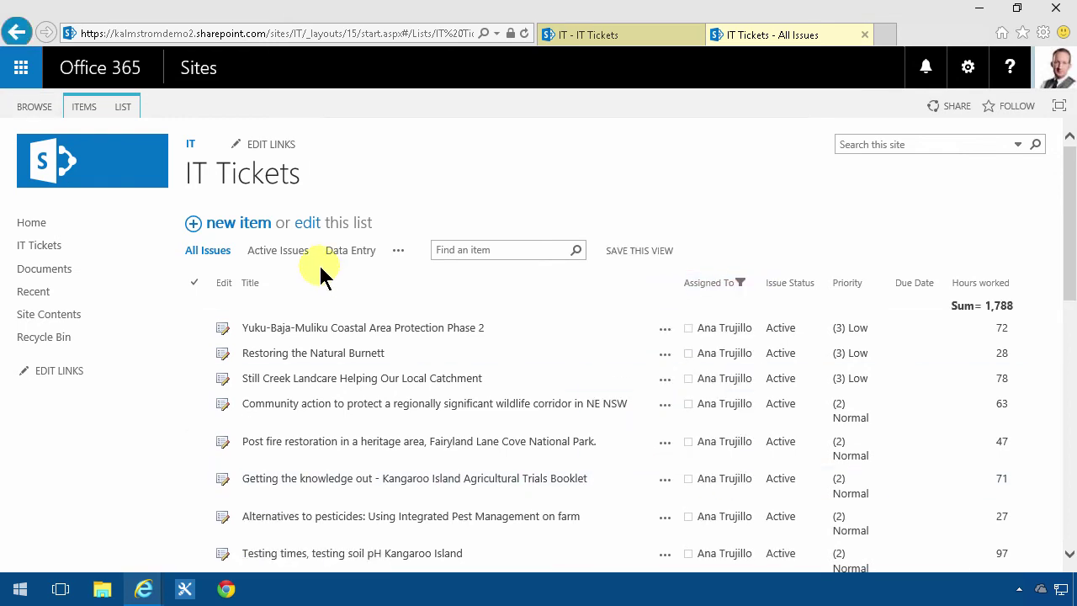
# Edit the list inline and reassign the "Yuku-Baja-Muliku Coastal Area Protection Phase 2" ticket to another team member
pyautogui.click(308, 224)
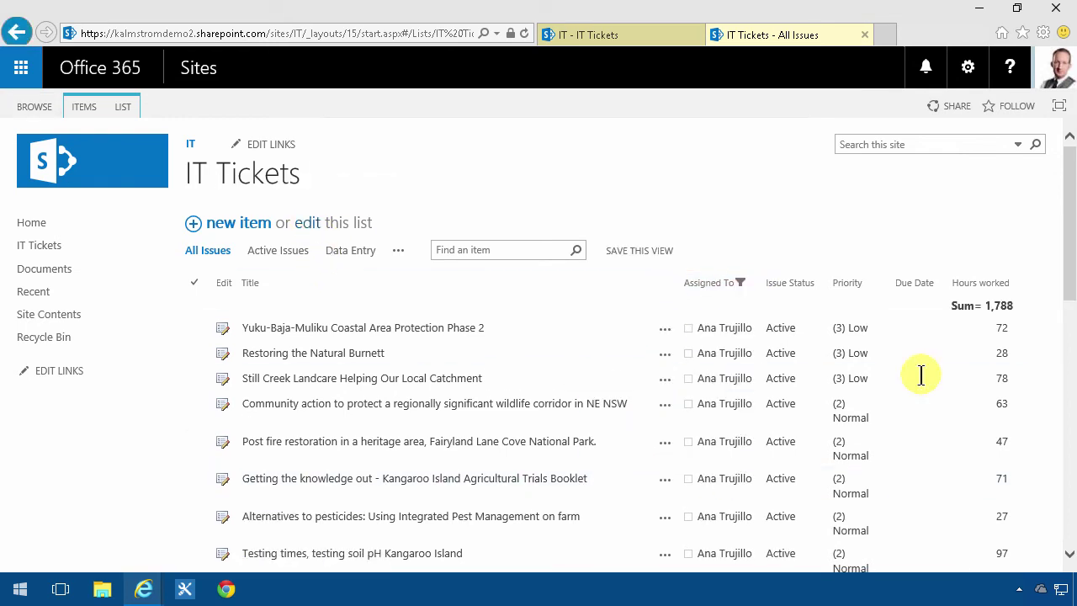
pyautogui.click(635, 322)
pyautogui.click(639, 318)
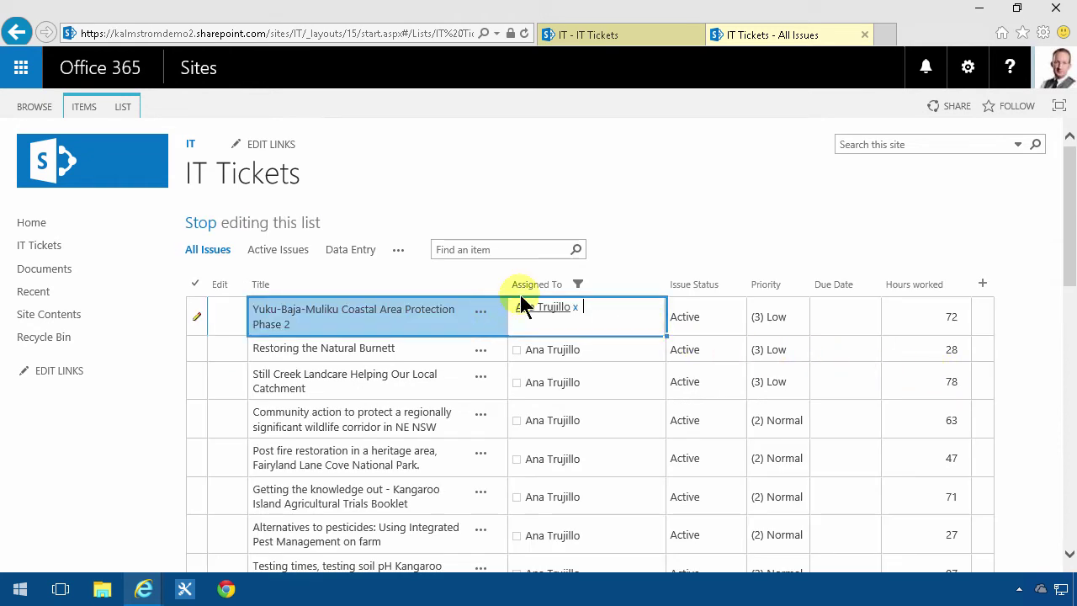
pyautogui.press('BackSpace')
pyautogui.write('Mart')
pyautogui.click(530, 355)
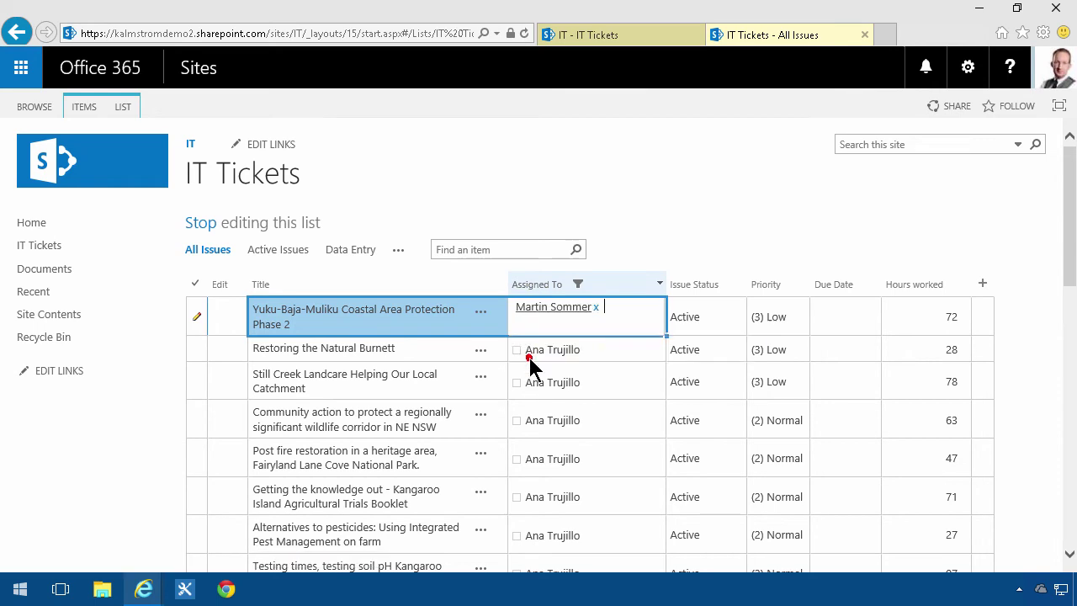
# Fill the new assignee from the first ticket down the Assigned To column of the filtered tickets and stop editing the list
pyautogui.click(599, 349)
pyautogui.click(663, 330)
pyautogui.moveTo(667, 334); pyautogui.dragTo(661, 594)
pyautogui.moveTo(1070, 199); pyautogui.dragTo(1069, 300)
pyautogui.moveTo(661, 346); pyautogui.dragTo(660, 517)
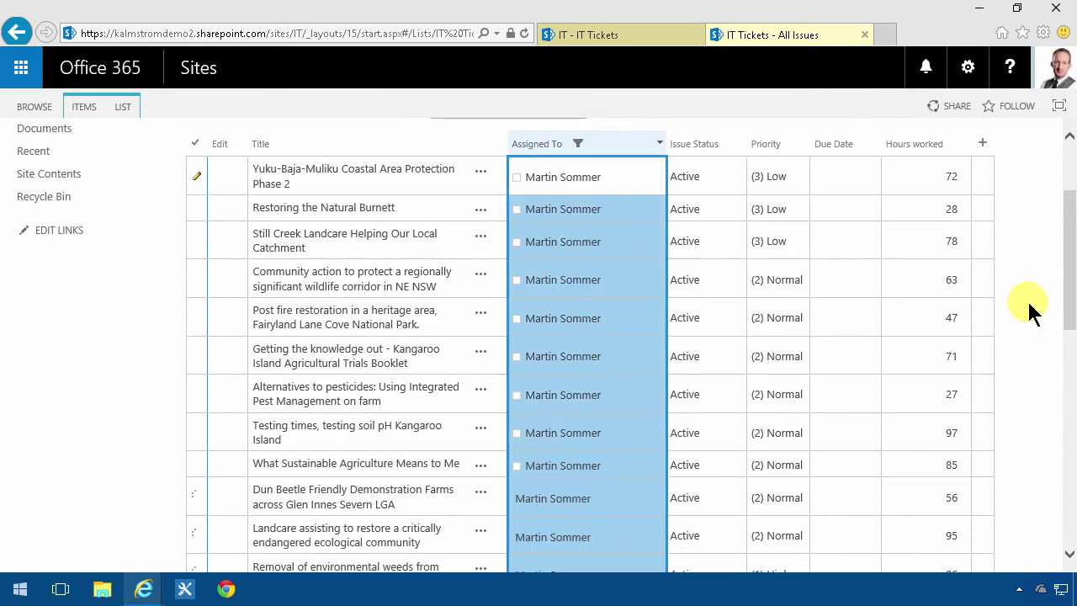
pyautogui.scroll(3, 1062, 234)
pyautogui.click(210, 223)
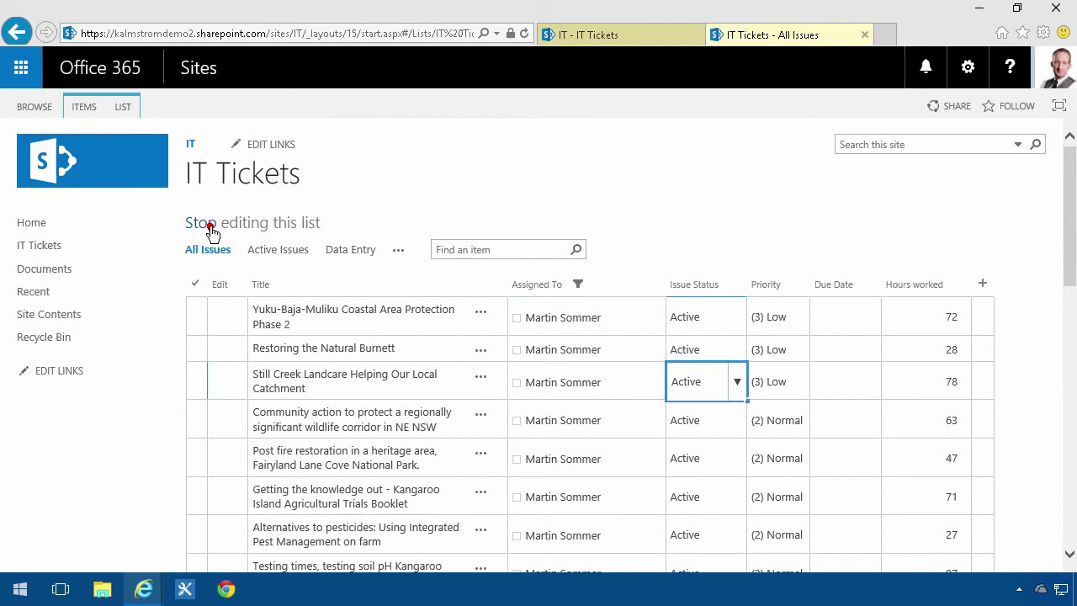
# Open the ITTicketsSummary workbook from the IT Tickets page in Excel Online and try to refresh all its data
pyautogui.click(39, 245)
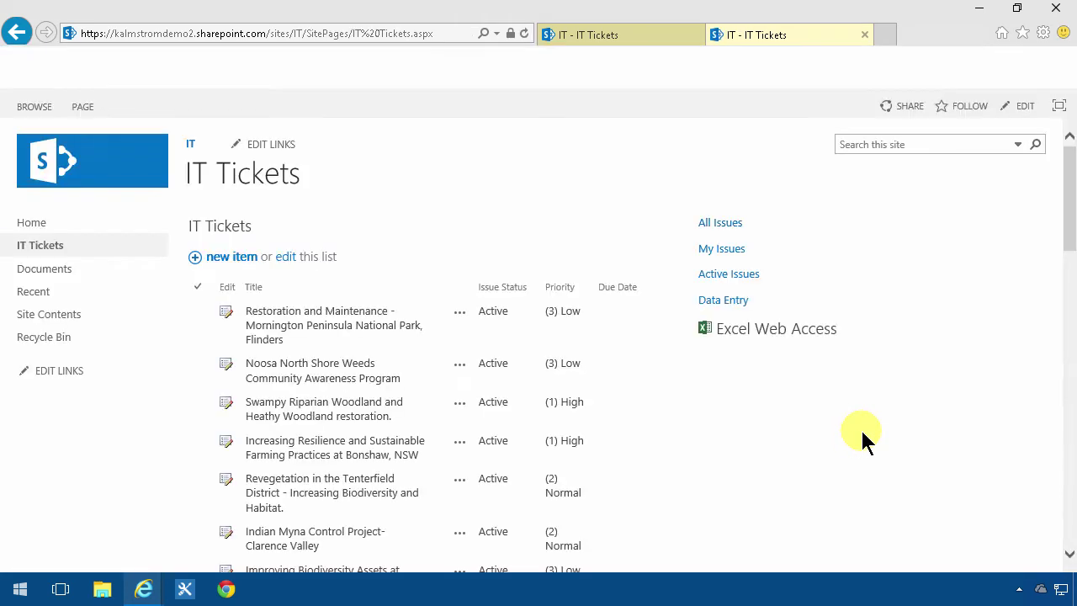
pyautogui.click(807, 331)
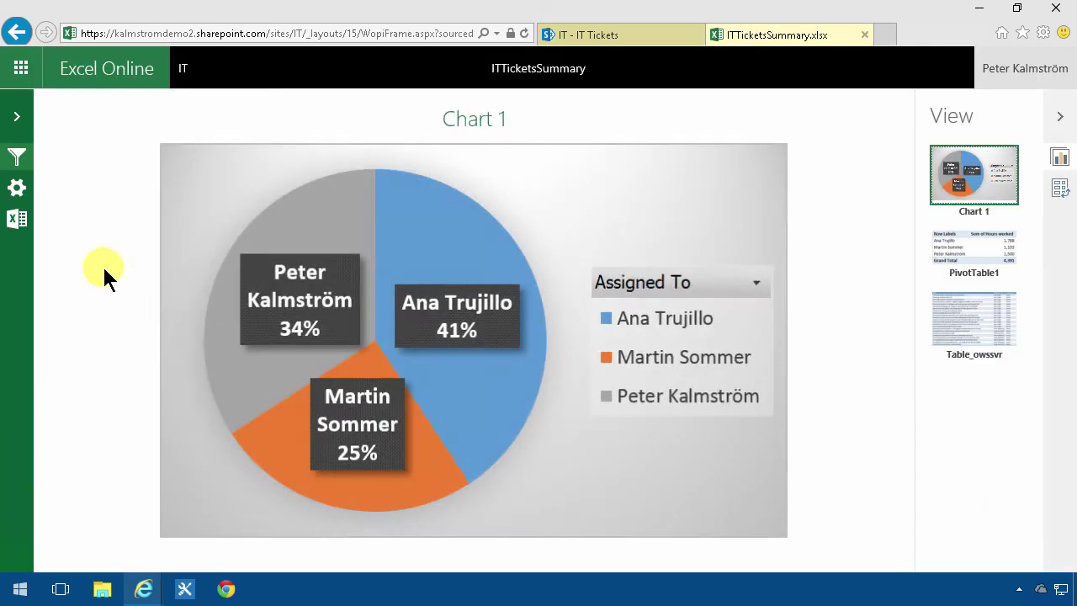
pyautogui.click(16, 185)
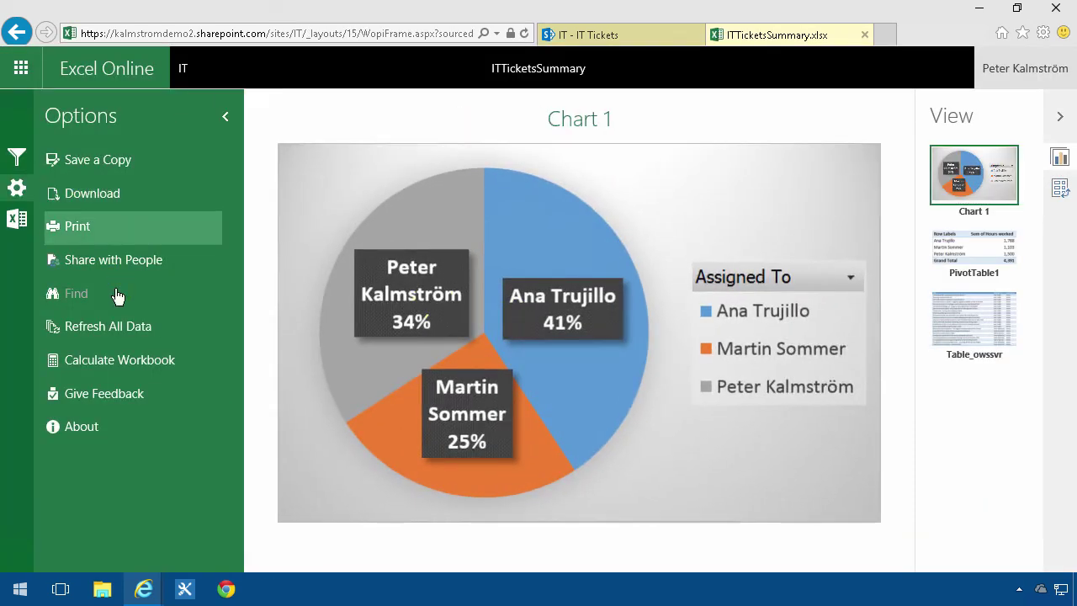
pyautogui.click(133, 336)
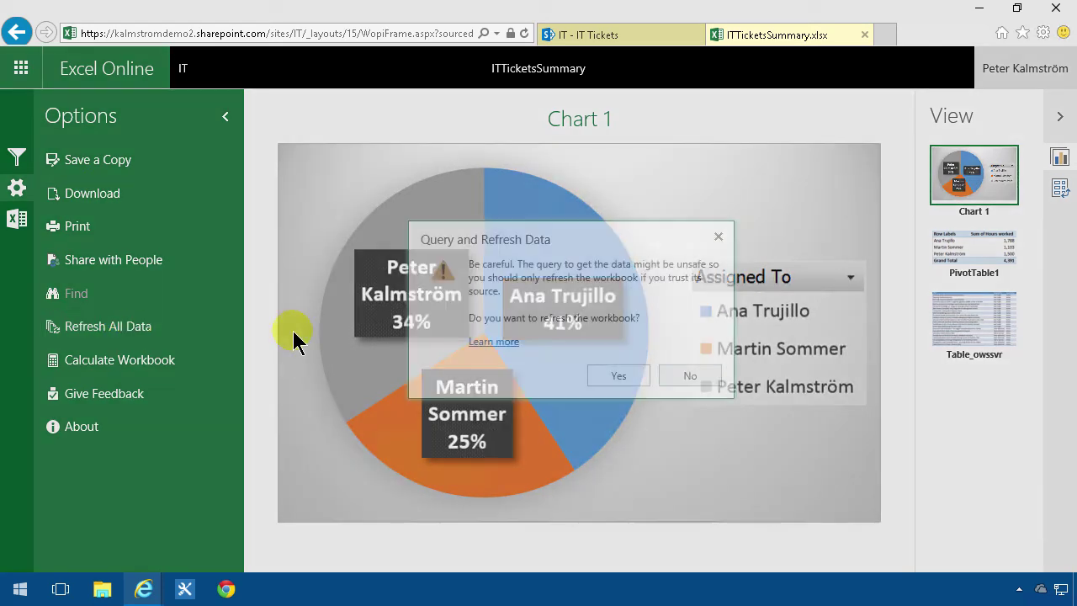
pyautogui.click(627, 376)
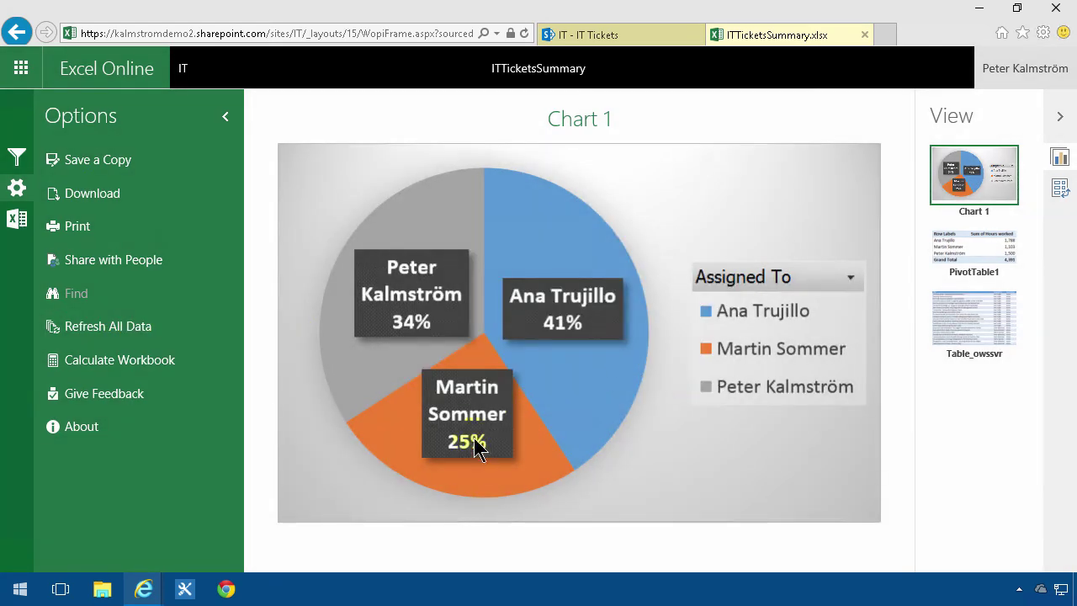
# Open the workbook for editing in desktop Excel and refresh all PivotTable data
pyautogui.click(26, 224)
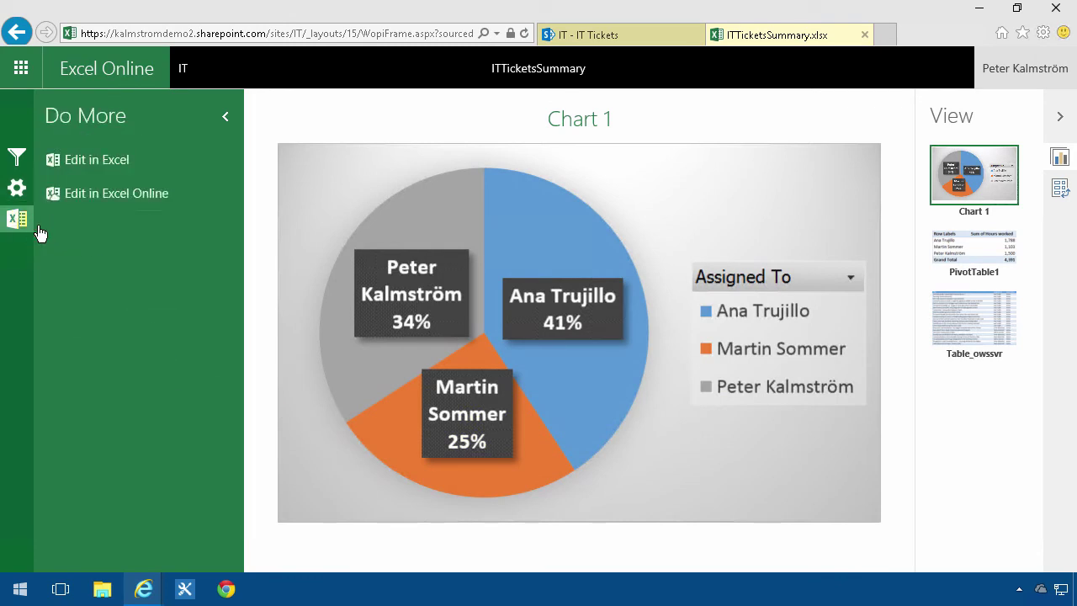
pyautogui.click(106, 163)
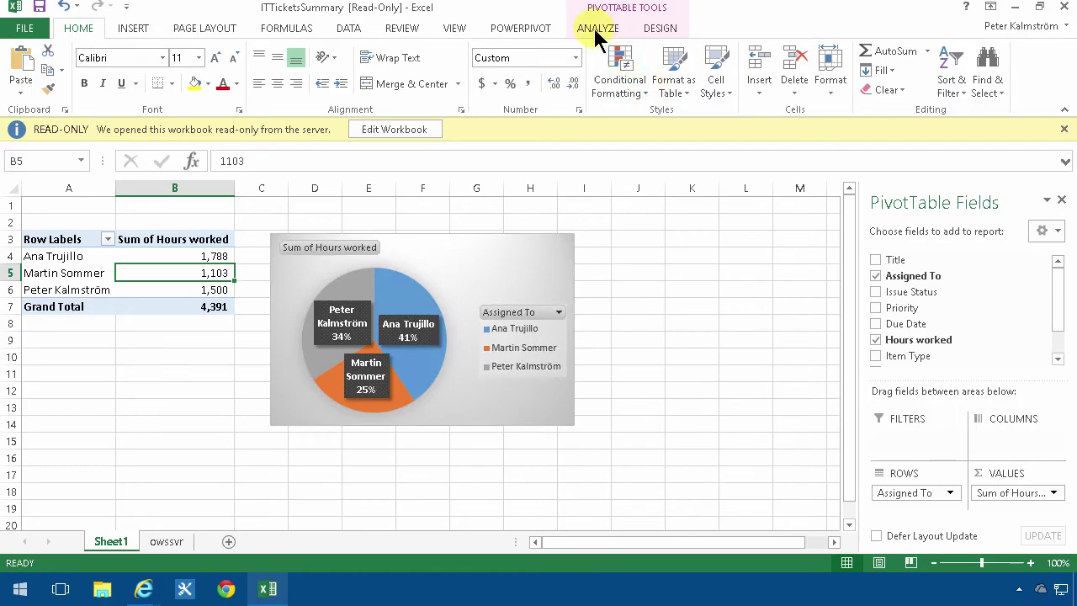
pyautogui.click(597, 30)
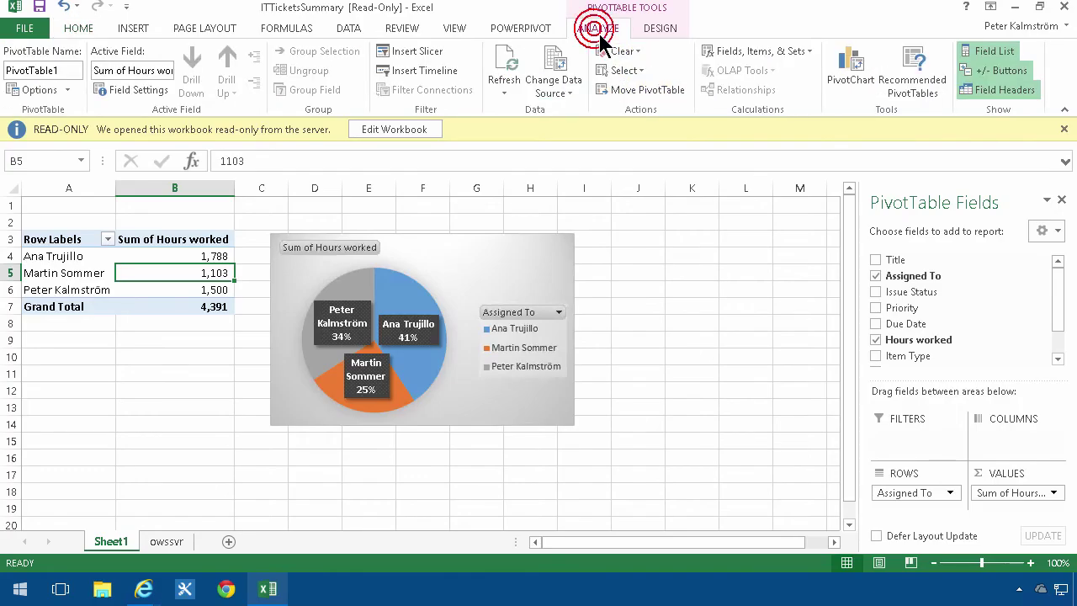
pyautogui.click(503, 94)
pyautogui.click(530, 132)
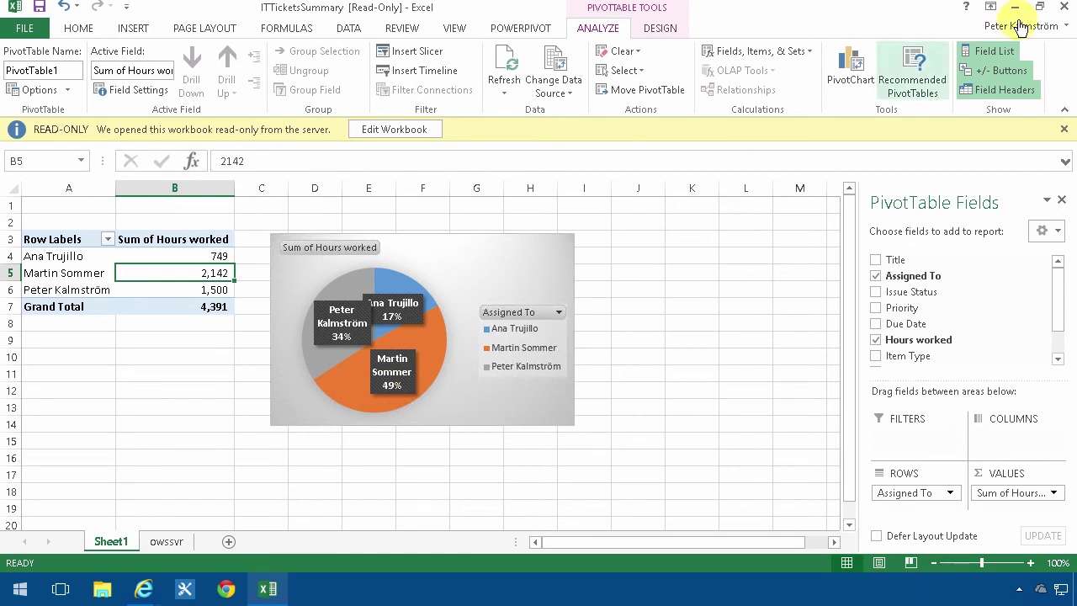
# Close the workbook, saving it over the existing ITTicketsSummary file in Shared Documents, and return to the IT Tickets page in the browser
pyautogui.click(1064, 7)
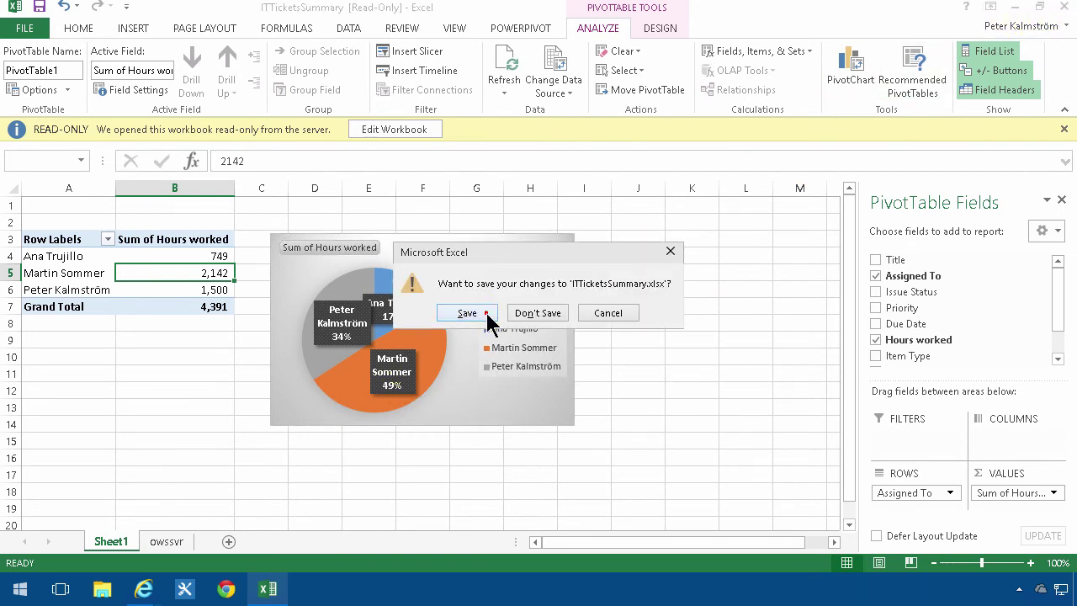
pyautogui.click(486, 313)
pyautogui.click(934, 398)
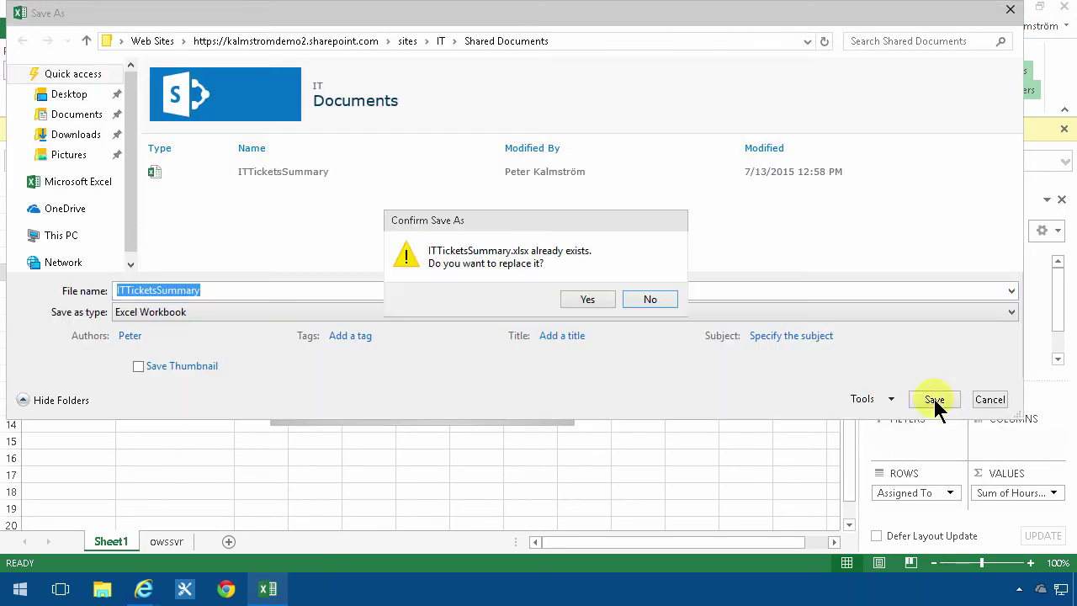
pyautogui.click(578, 295)
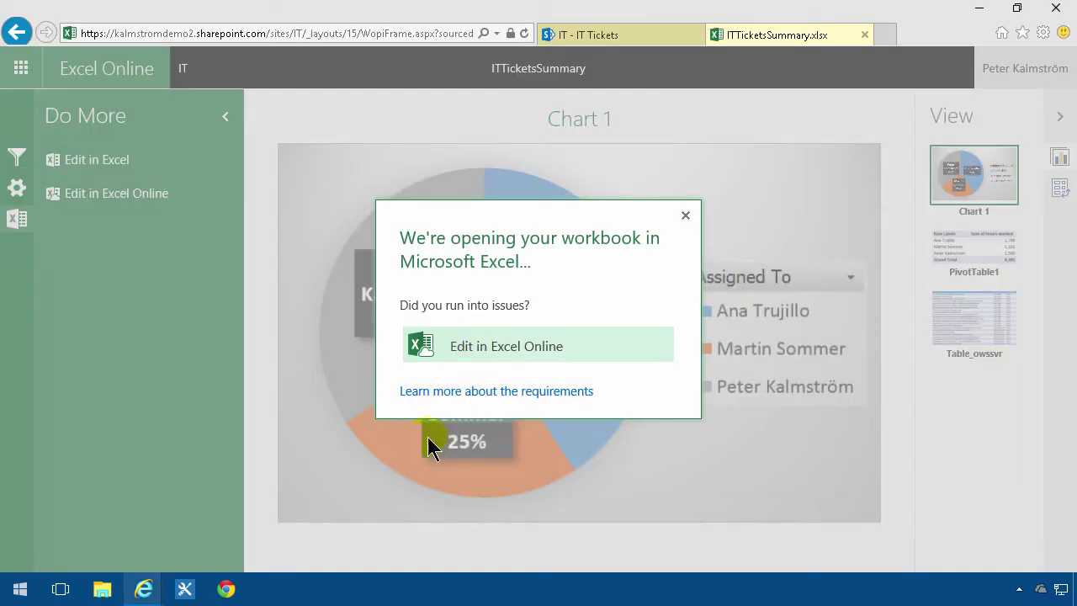
pyautogui.click(686, 216)
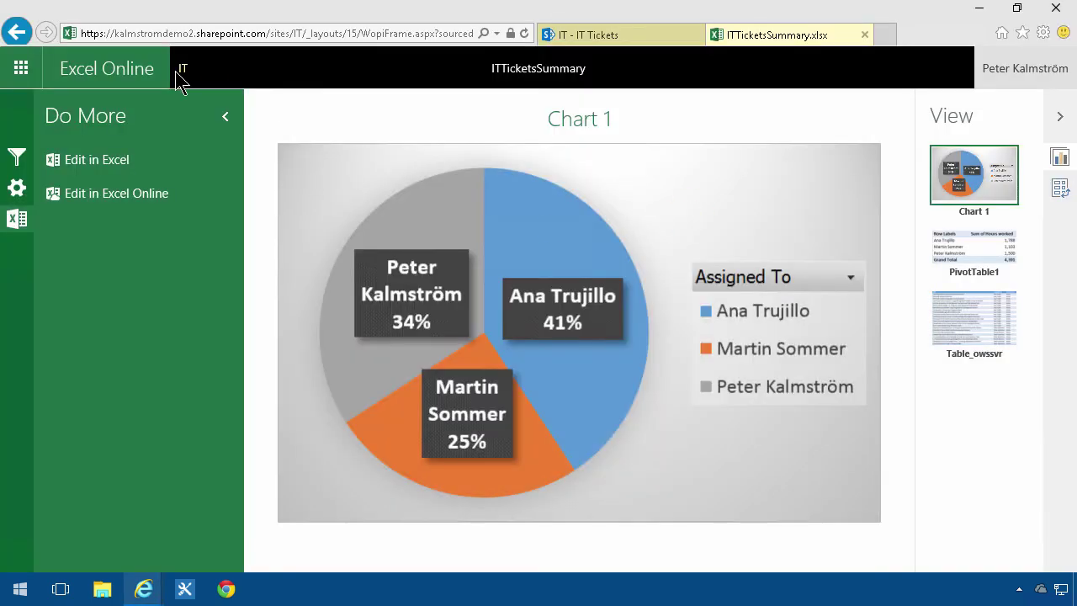
pyautogui.click(181, 71)
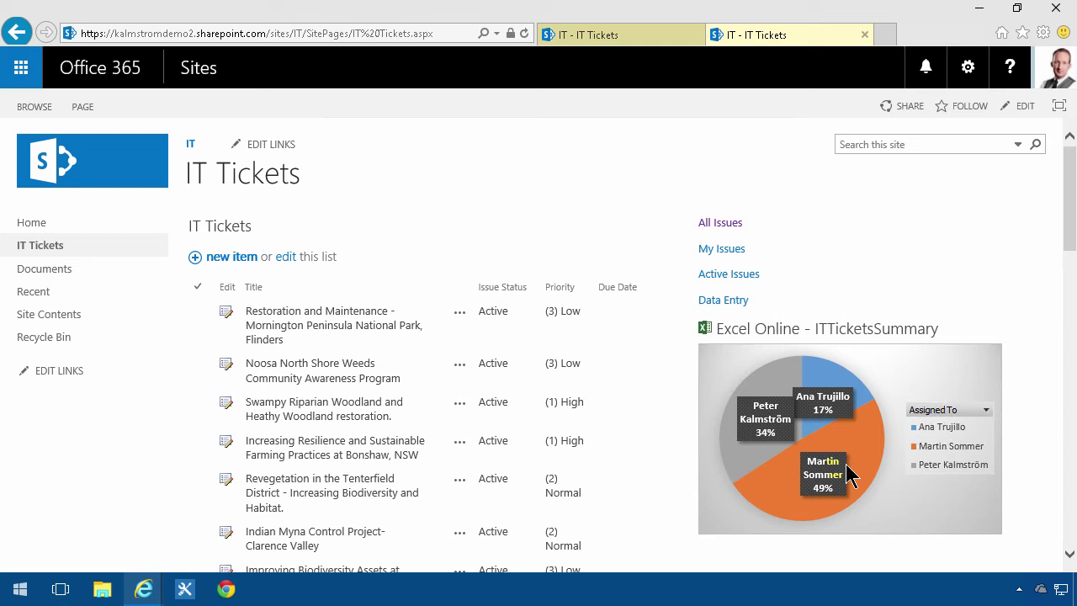
# Search the apps that can be added to the IT site for "report" and clear the search
pyautogui.click(87, 314)
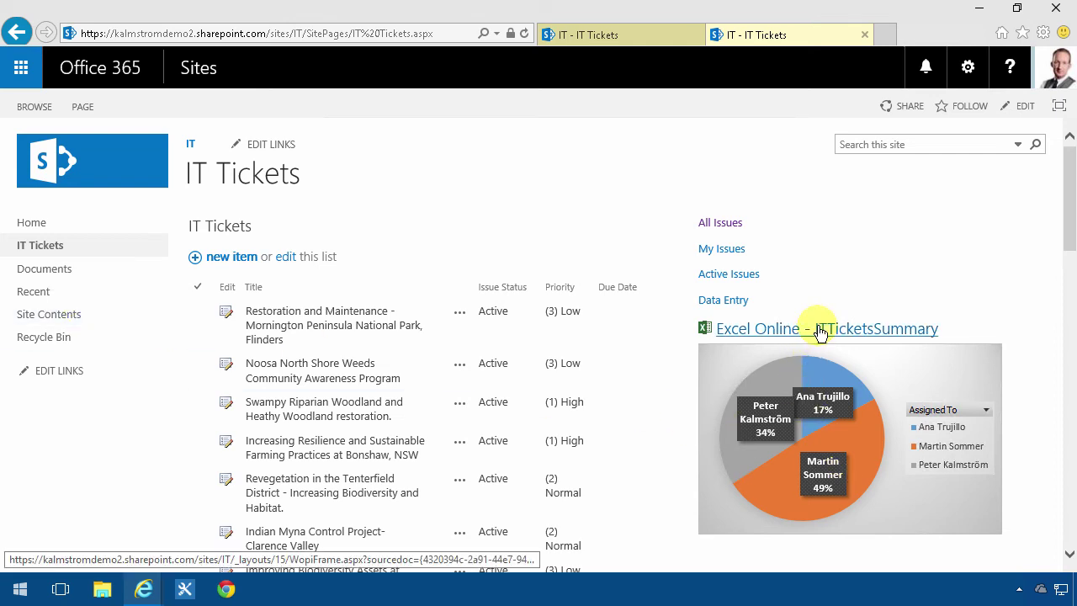
pyautogui.click(65, 319)
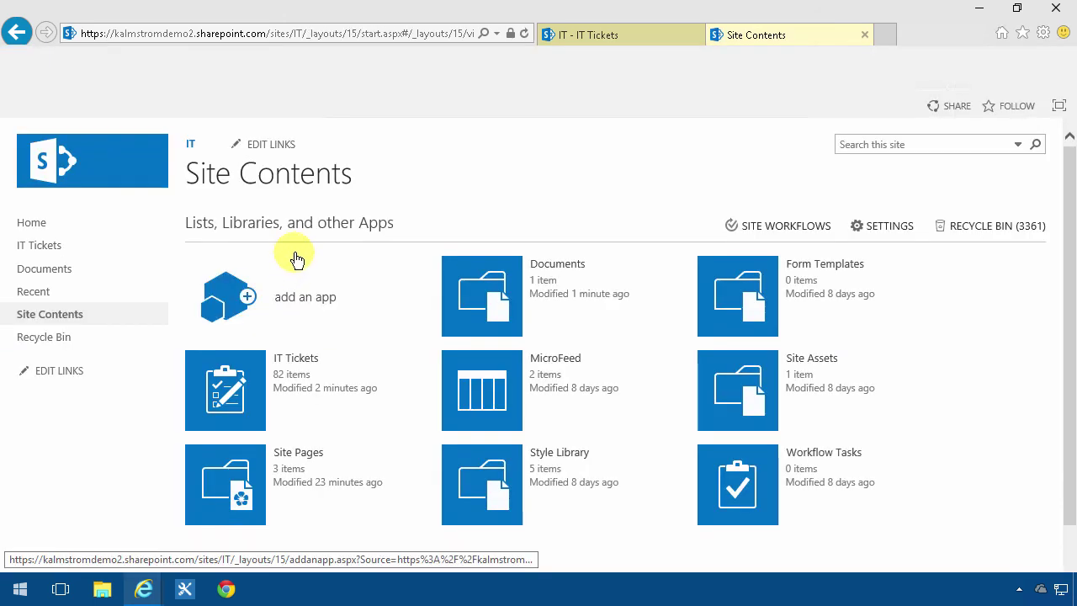
pyautogui.click(303, 305)
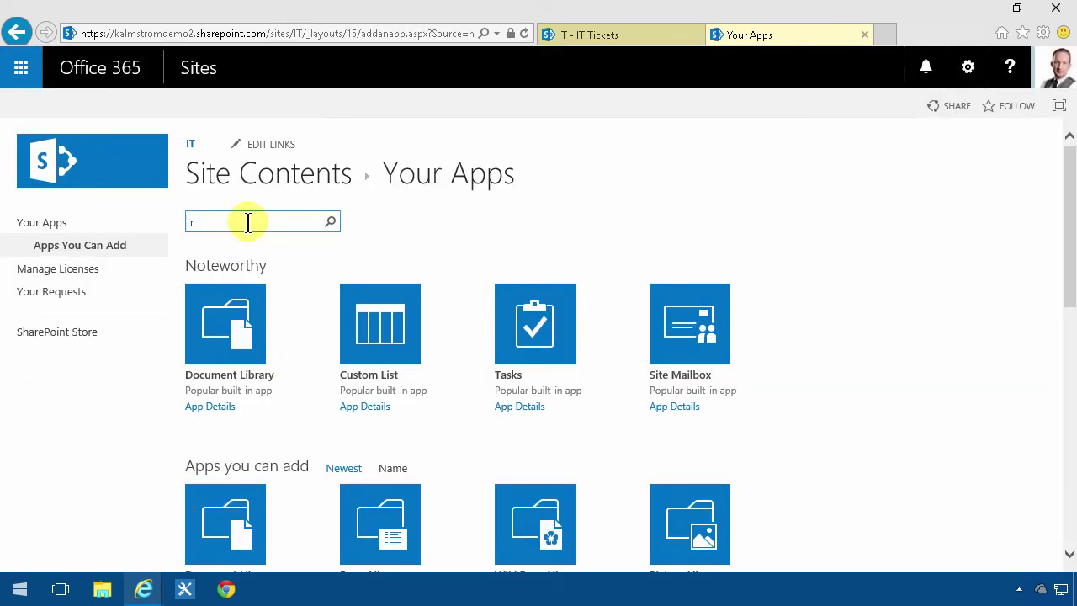
pyautogui.write('report')
pyautogui.press('Return')
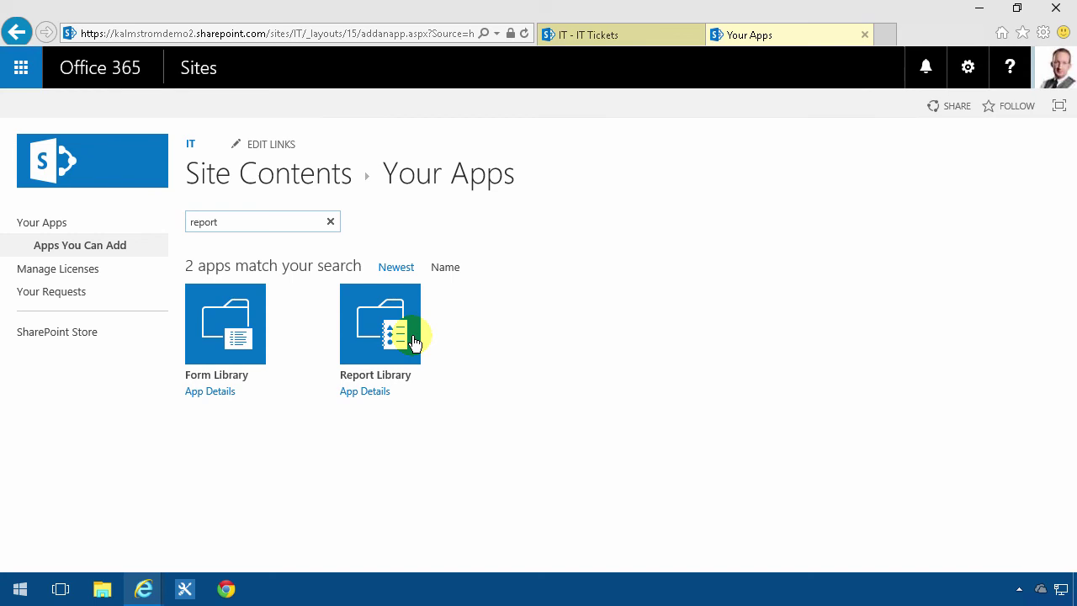
pyautogui.click(330, 221)
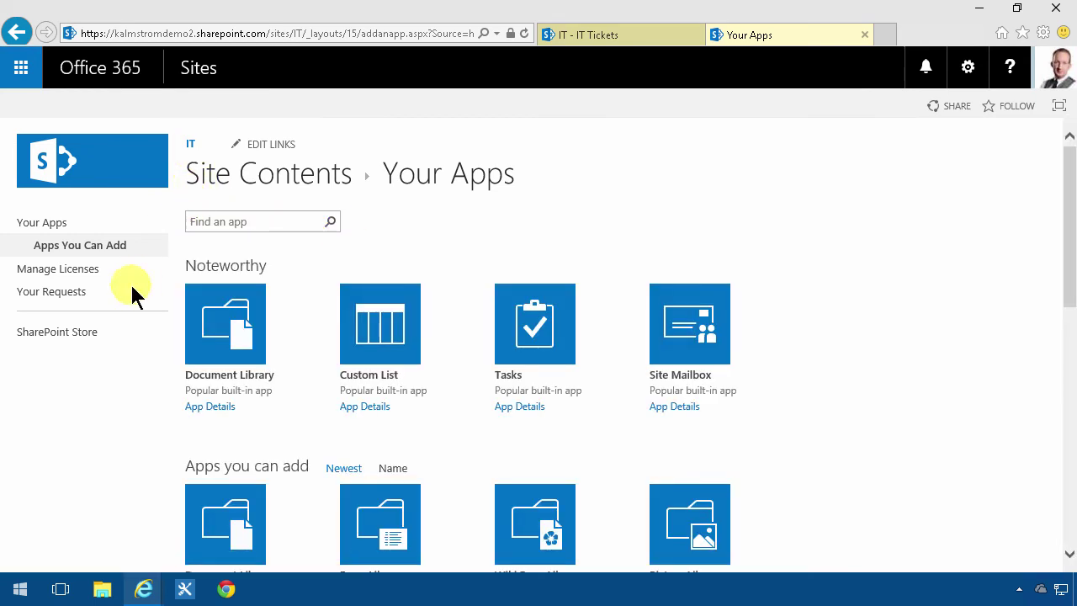
# Open the SharePoint Store and show the apps in the Visualization category
pyautogui.click(47, 332)
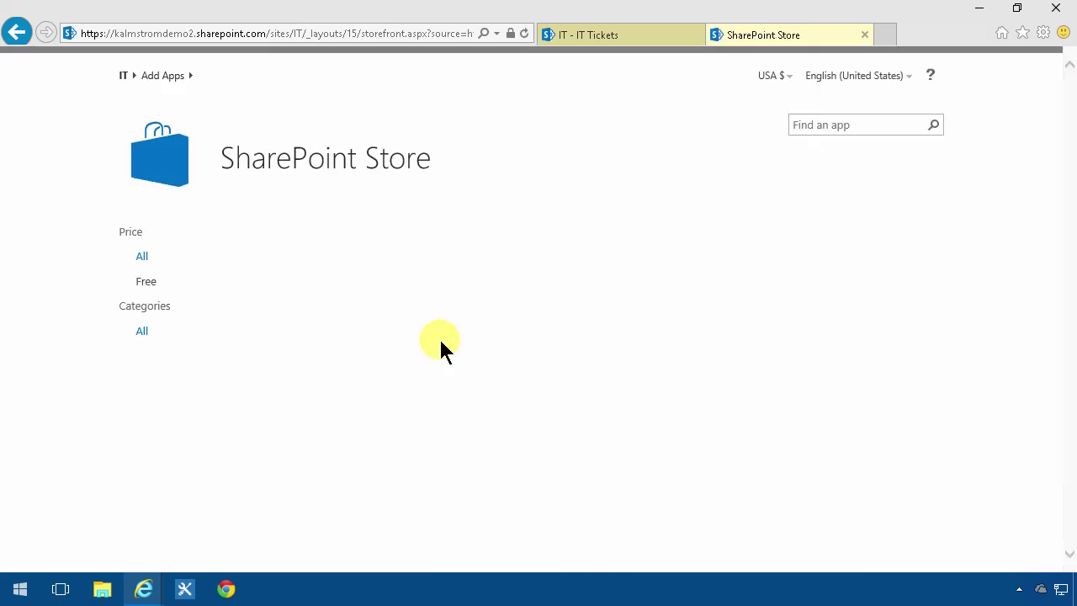
pyautogui.scroll(-6, 207, 443)
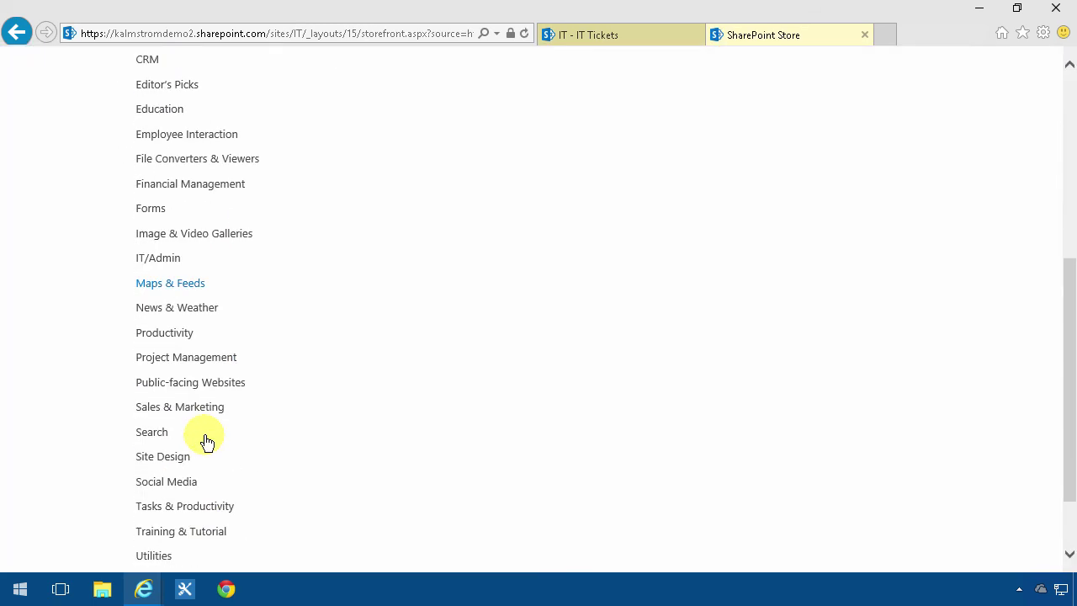
pyautogui.scroll(6, 178, 483)
pyautogui.scroll(-6, 184, 509)
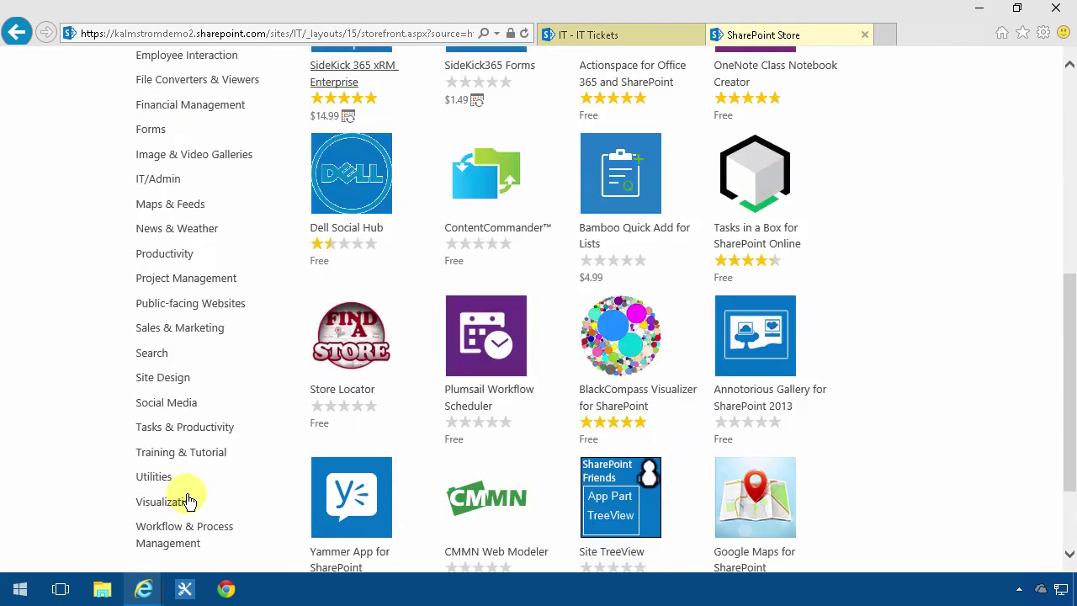
pyautogui.click(167, 424)
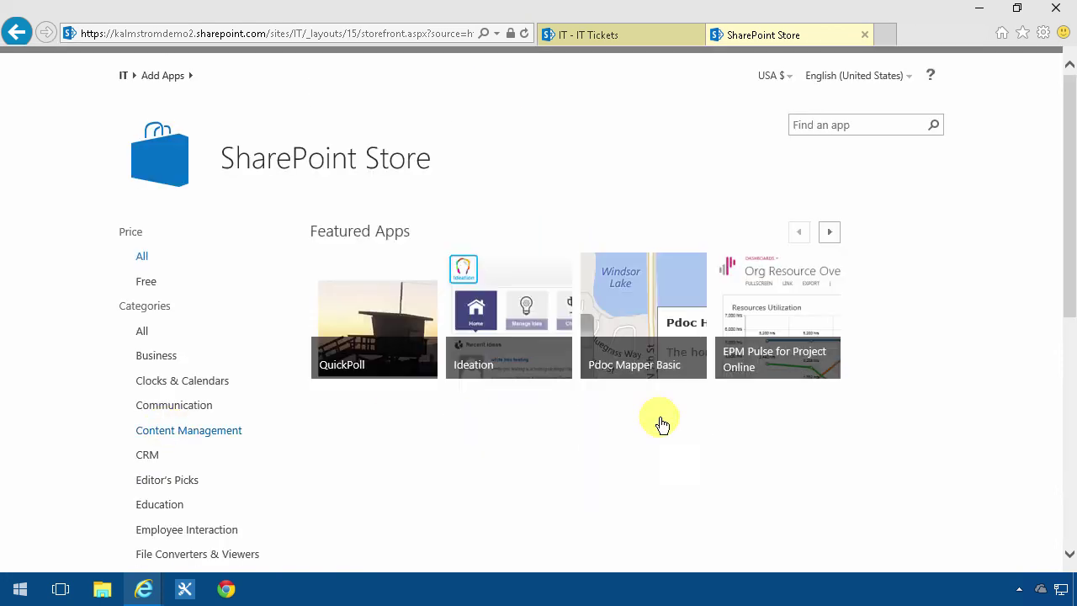
# Examine the Visualization apps for presenting list data, including the description of SharePoint4IT PivotList
pyautogui.scroll(-2, 741, 392)
pyautogui.scroll(-5, 723, 395)
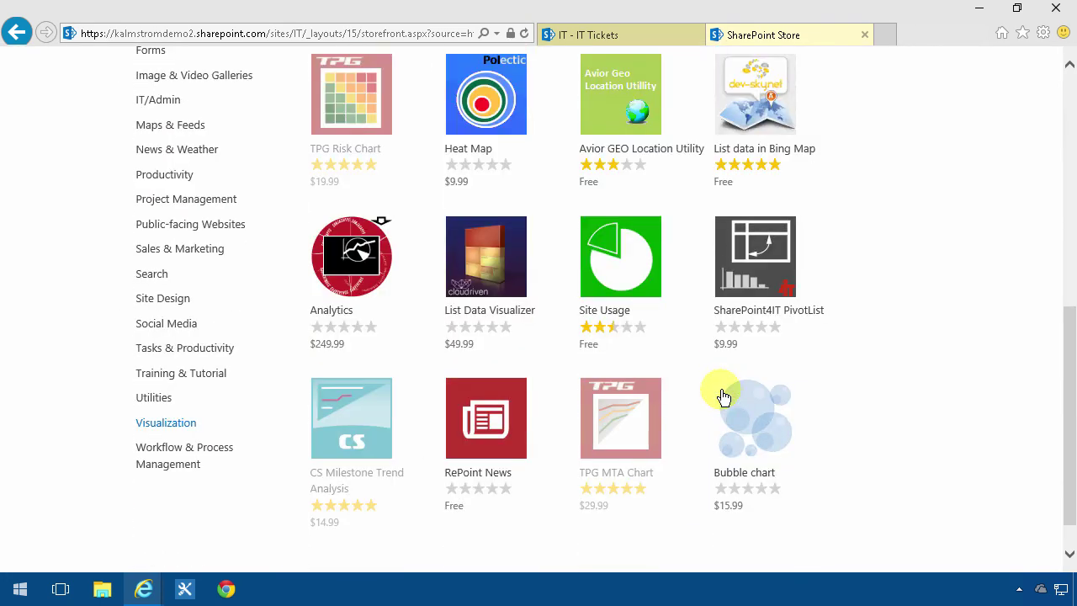
pyautogui.moveTo(461, 284)
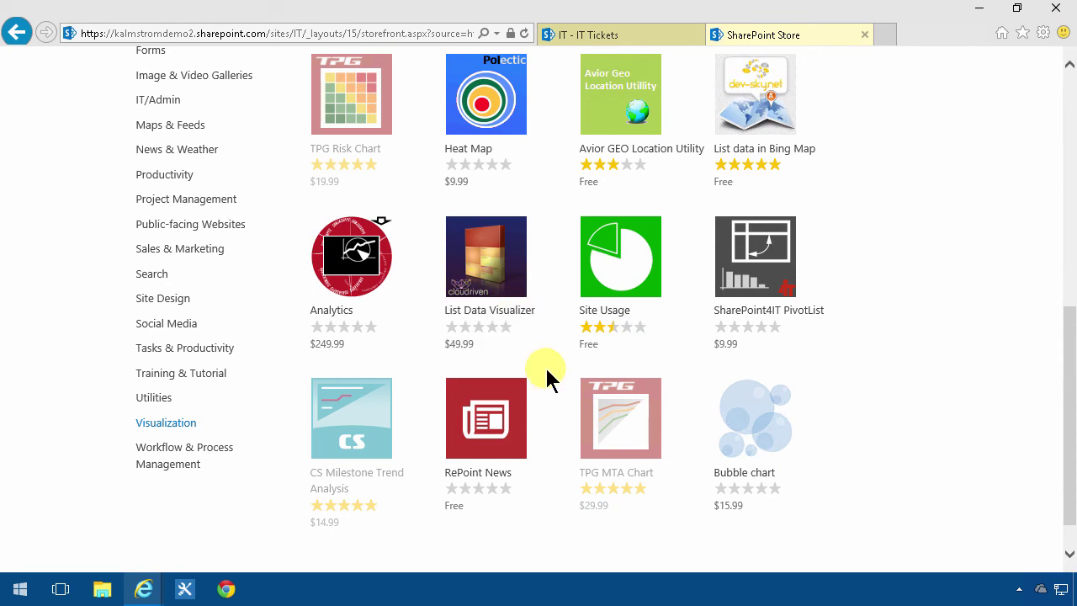
pyautogui.moveTo(745, 303)
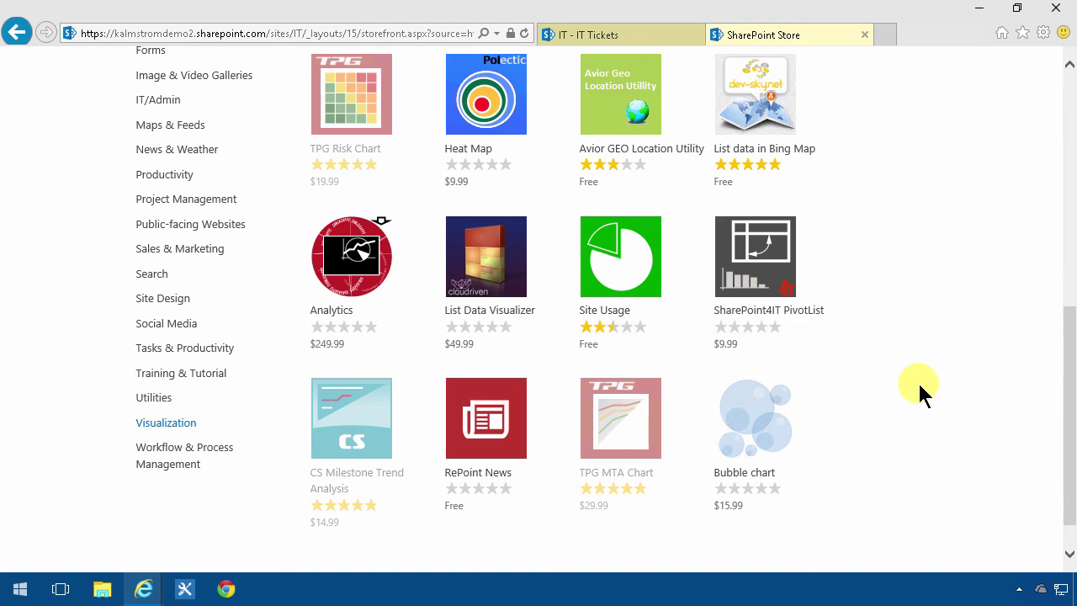
pyautogui.moveTo(799, 282)
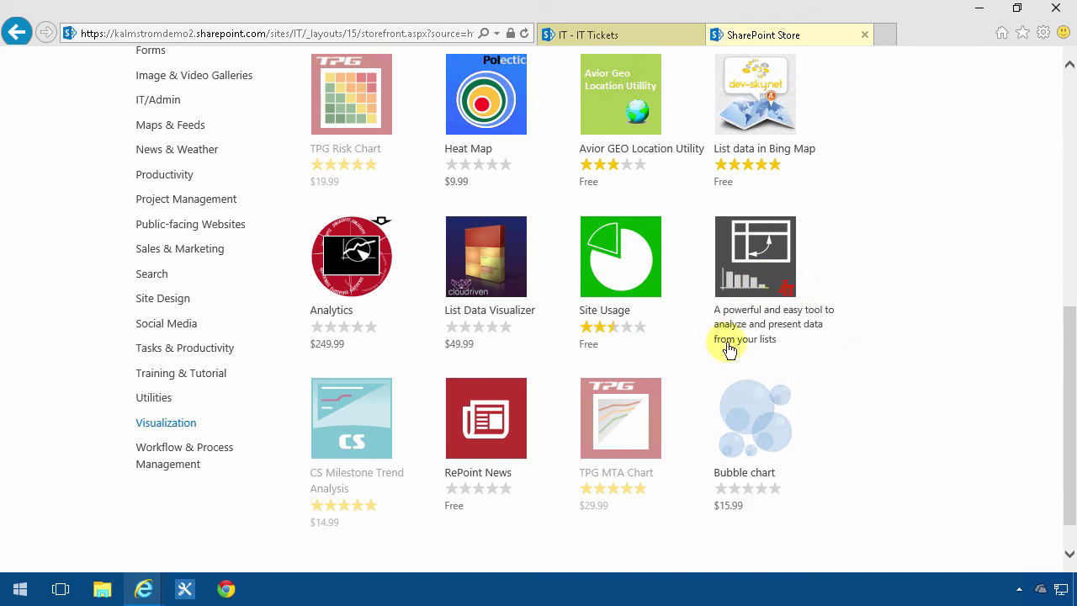
pyautogui.moveTo(1072, 432); pyautogui.dragTo(757, 374)
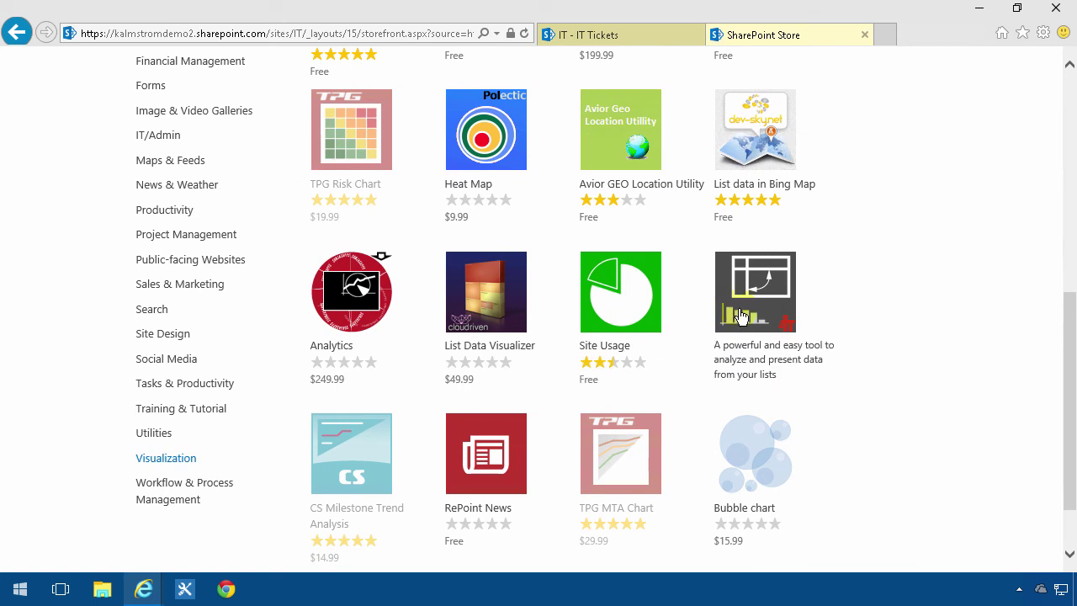
pyautogui.moveTo(1073, 383); pyautogui.dragTo(1064, 85)
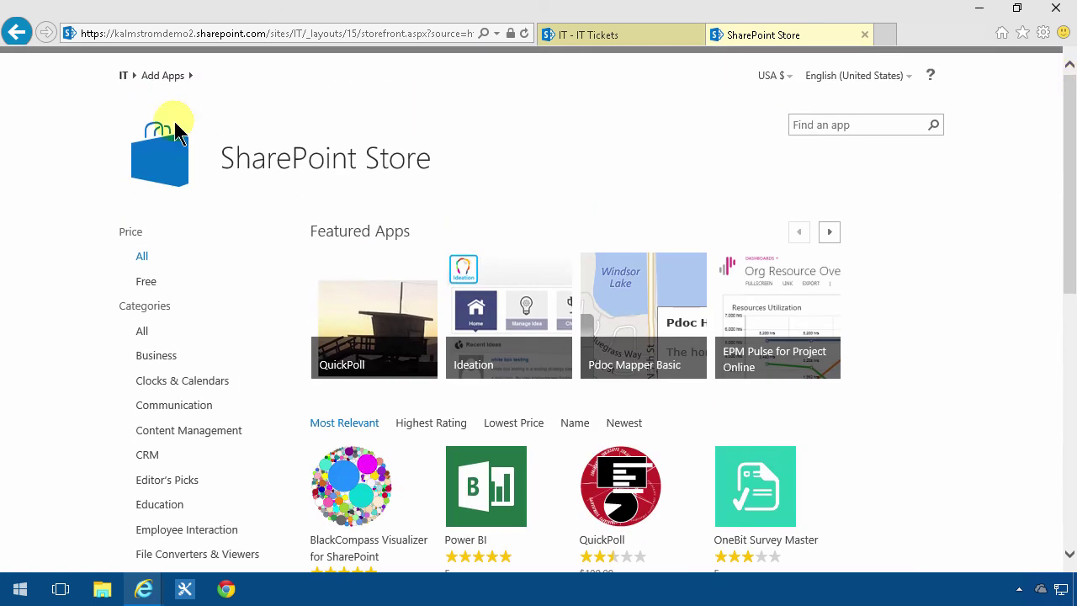
# Leave the SharePoint Store and return to the IT site's home page
pyautogui.click(125, 77)
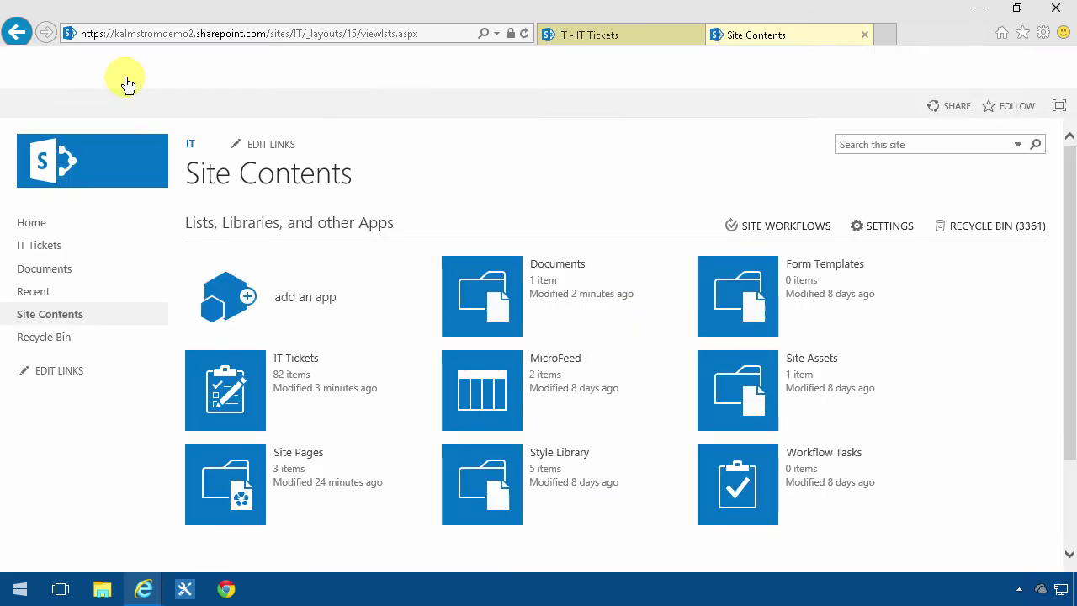
pyautogui.click(191, 144)
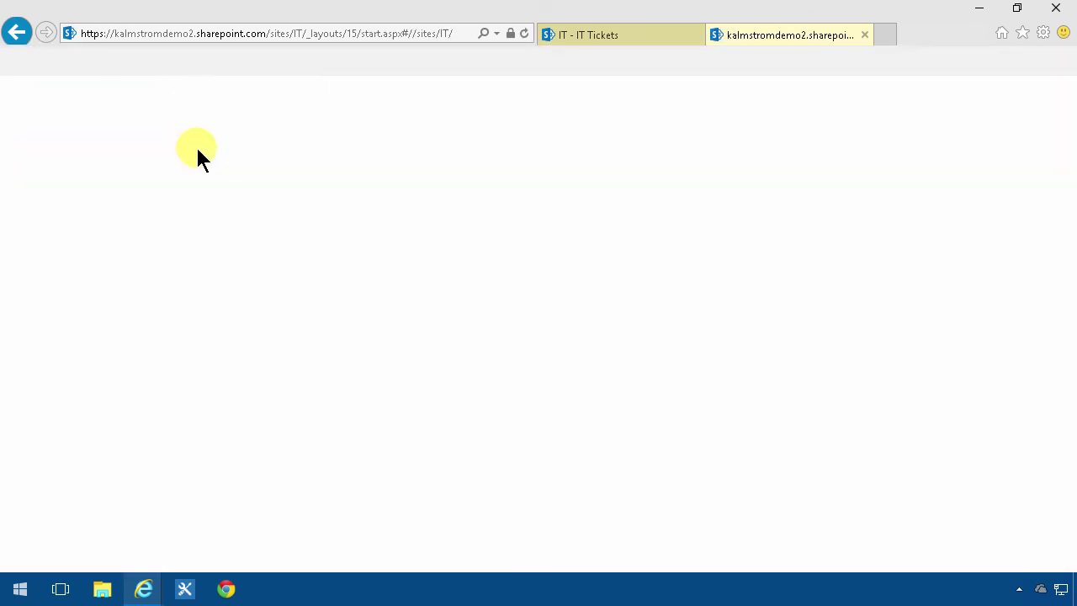